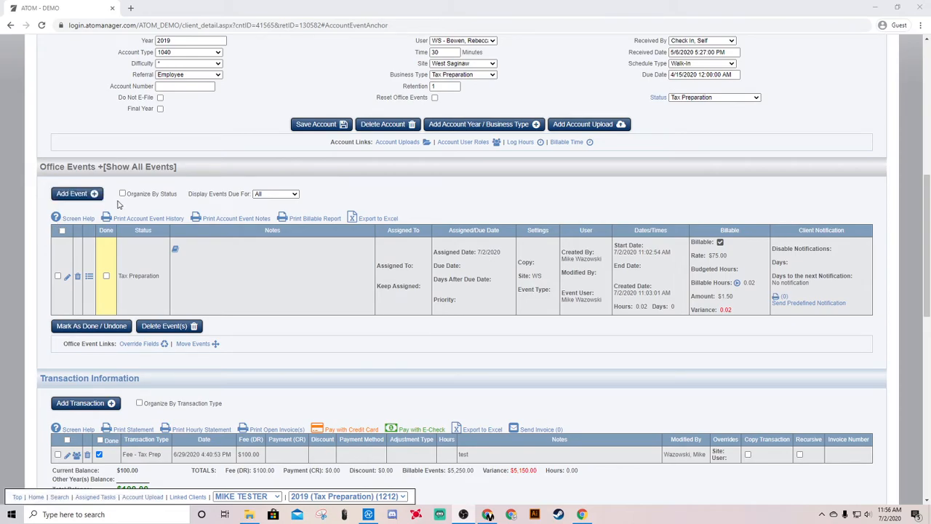
View the available status options for the 2019 account, leaving Tax Preparation selected
click(687, 99)
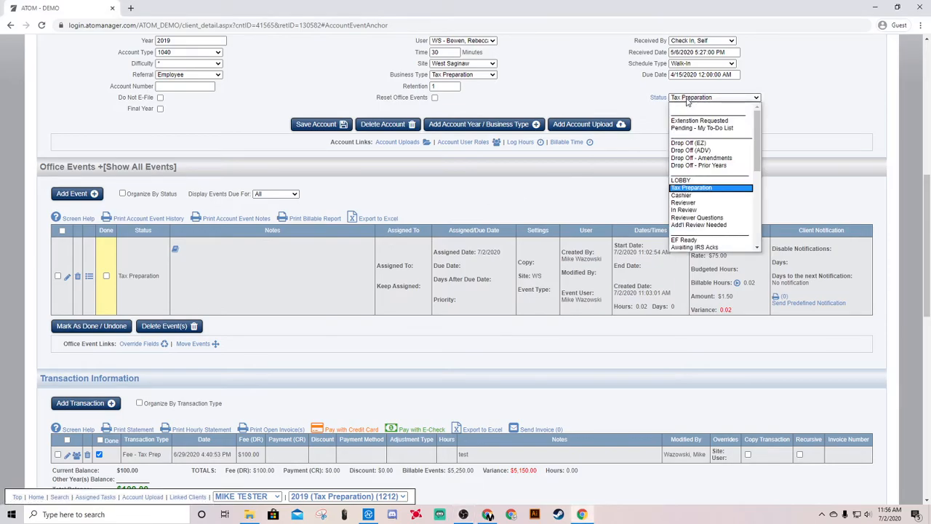
click(681, 187)
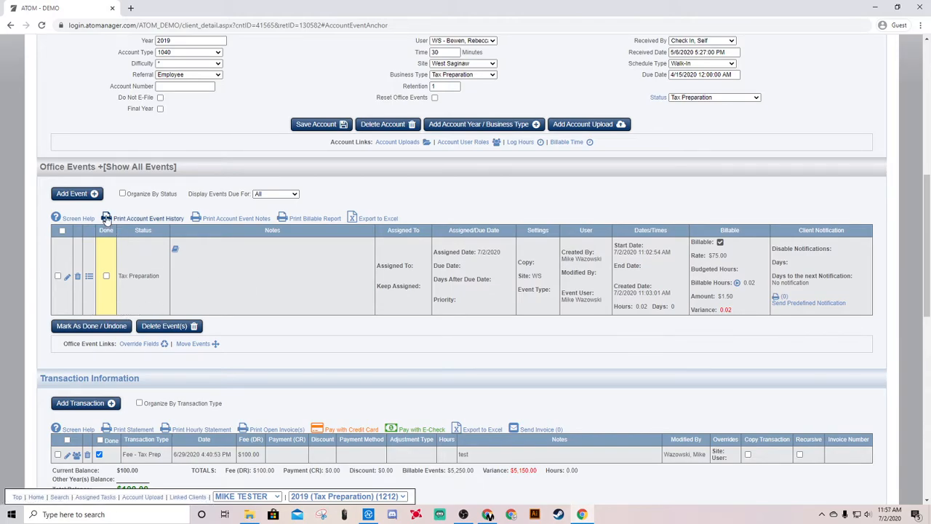
click(687, 98)
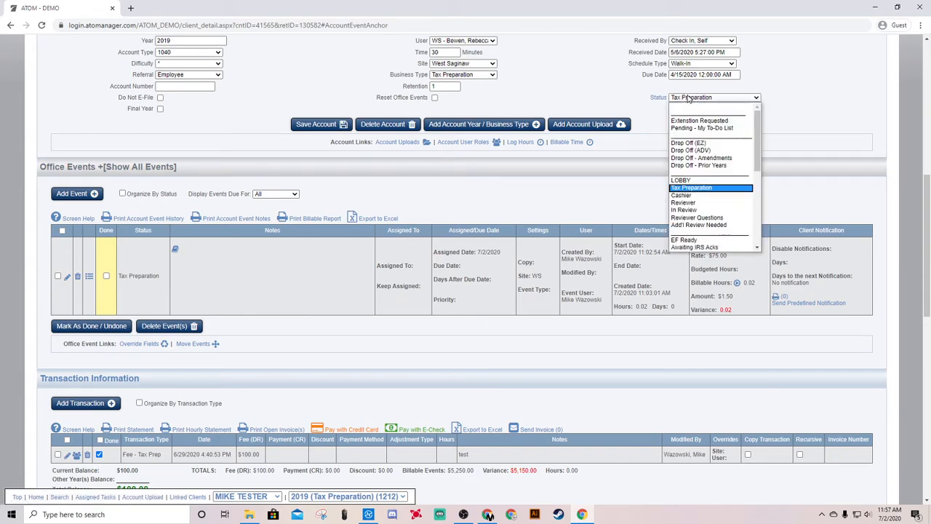
click(779, 107)
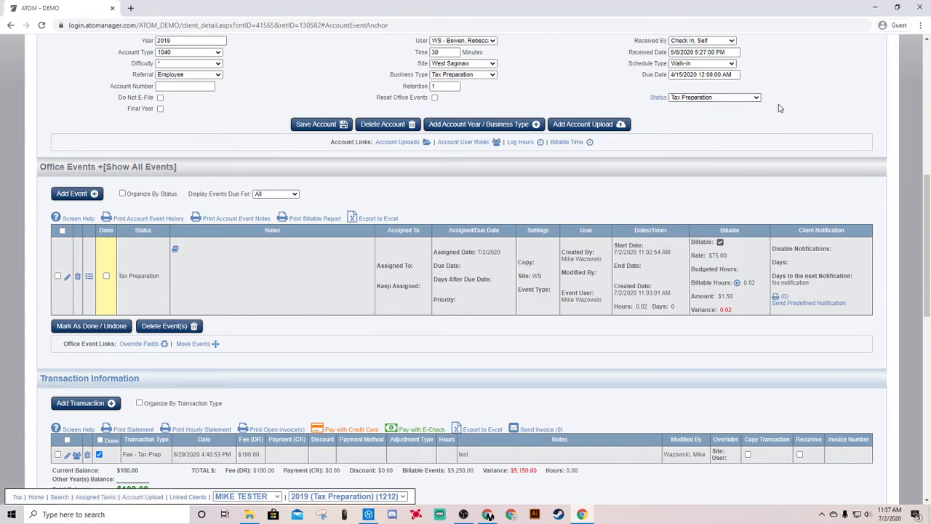
click(73, 198)
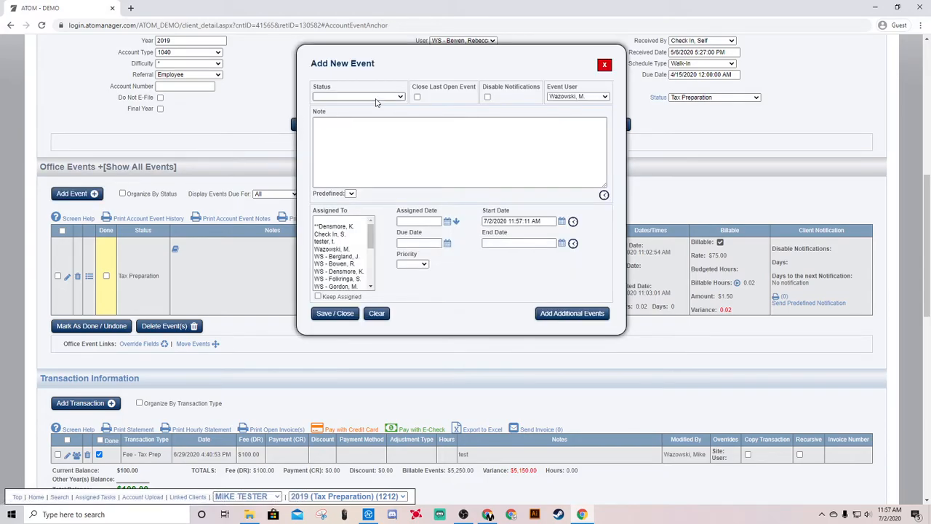
click(374, 97)
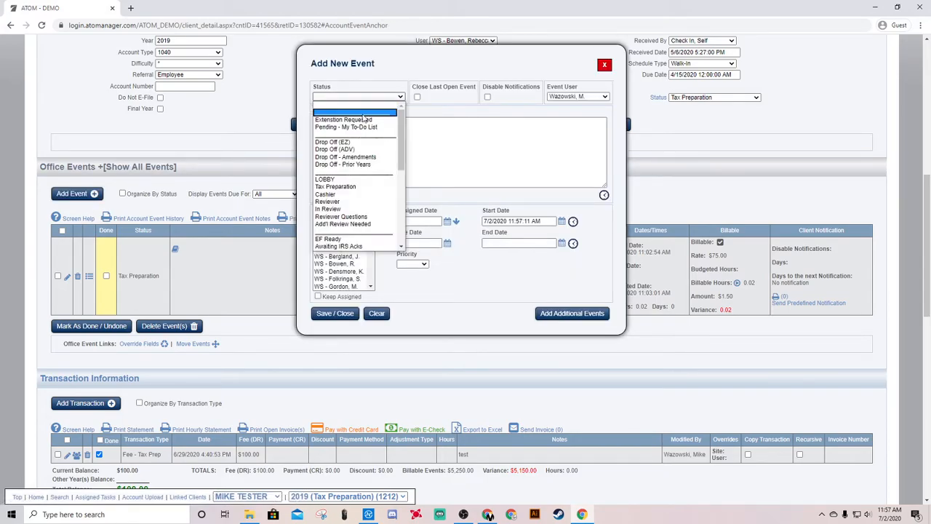
click(332, 209)
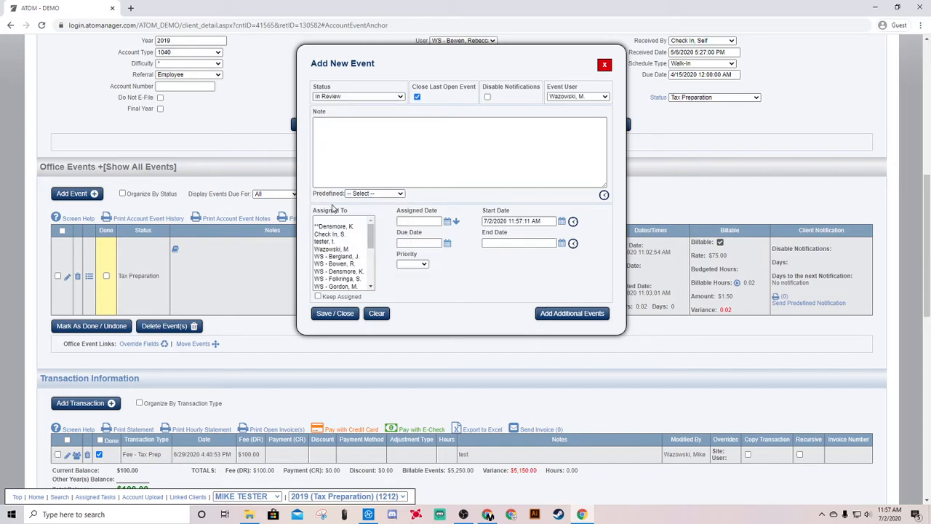
drag(417, 86, 472, 87)
click(445, 78)
click(418, 98)
click(544, 99)
drag(416, 87, 465, 86)
click(449, 77)
click(604, 65)
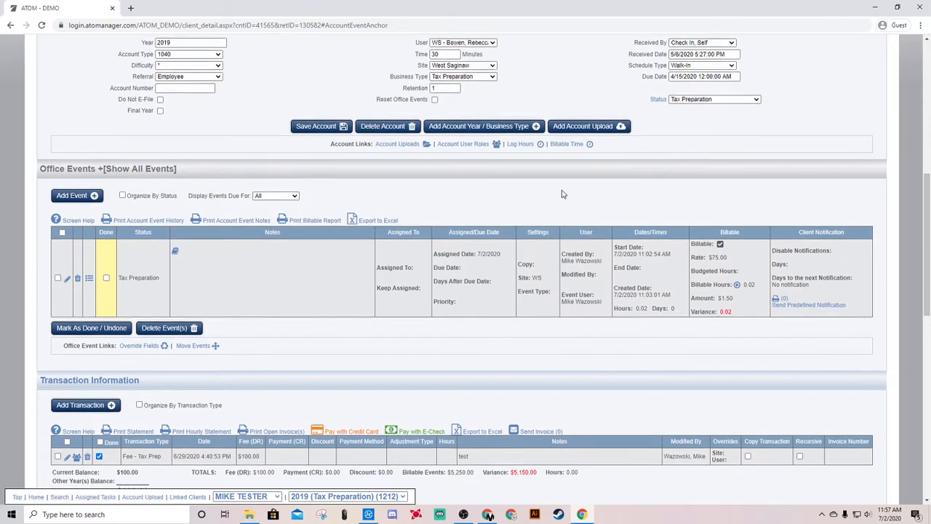
Open the Event Status administration settings and filter them to the Tax Preparation business type
click(867, 80)
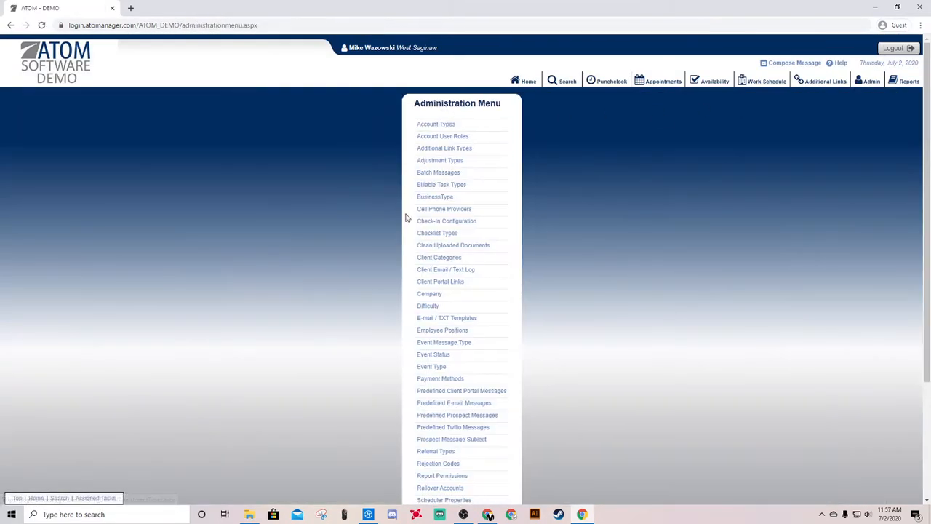
scroll(444, 275, down, 1)
scroll(441, 291, down, 1)
click(437, 309)
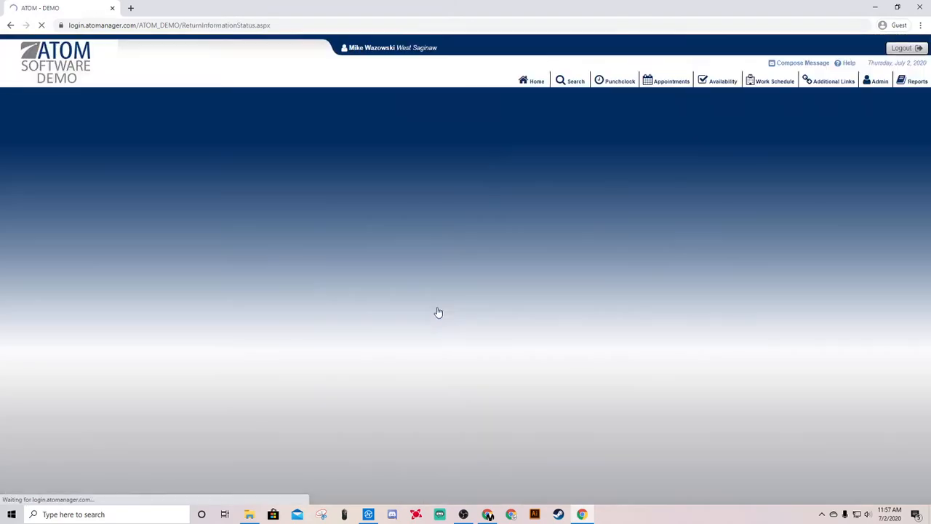
click(239, 135)
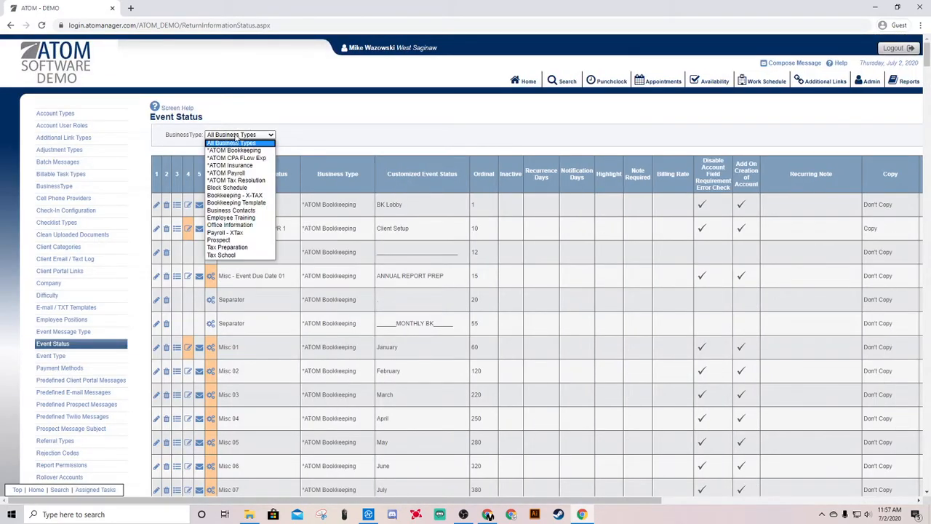
click(229, 248)
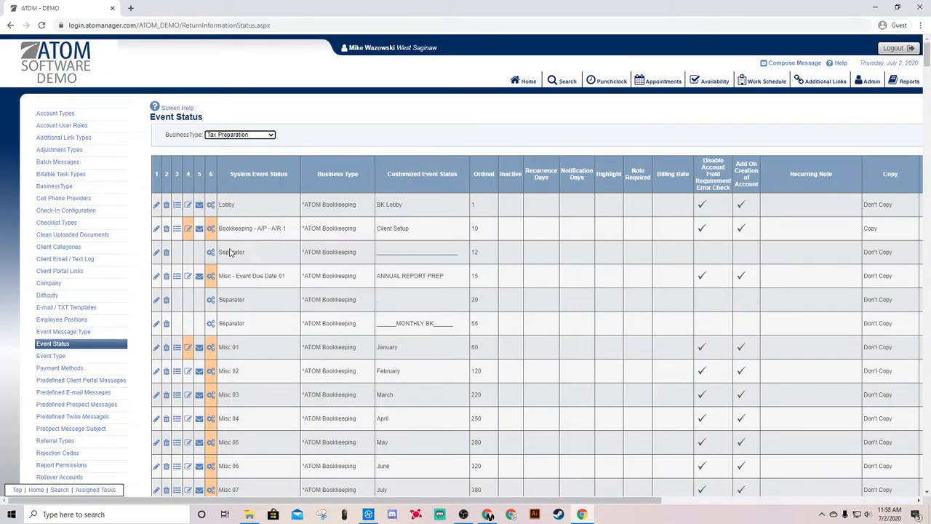
Examine the Close Last Event setting across all Tax Preparation event statuses
scroll(474, 251, down, 1)
drag(481, 501, 731, 499)
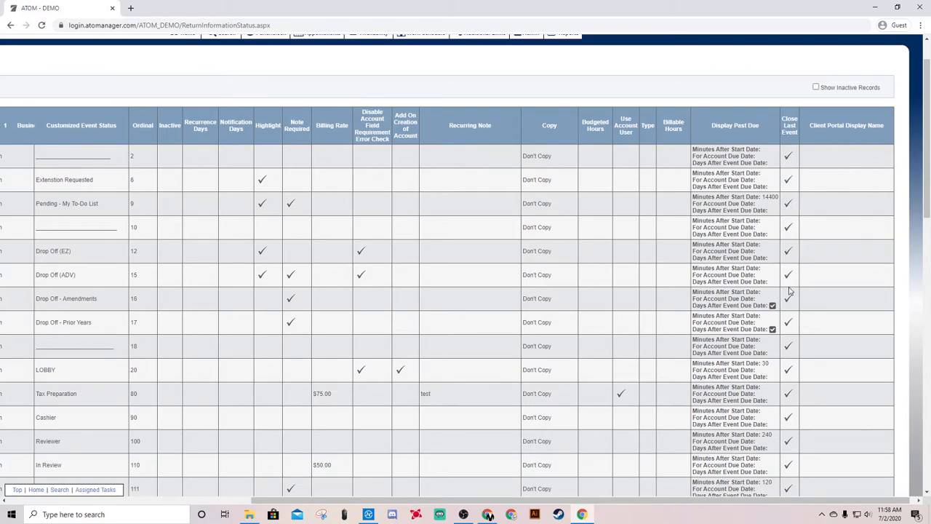
scroll(787, 362, down, 7)
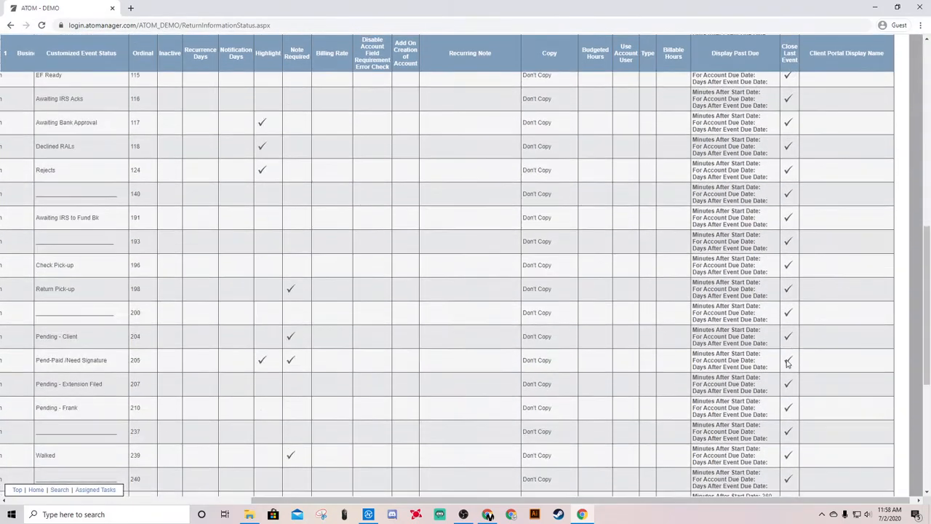
scroll(787, 363, down, 4)
scroll(786, 364, up, 1)
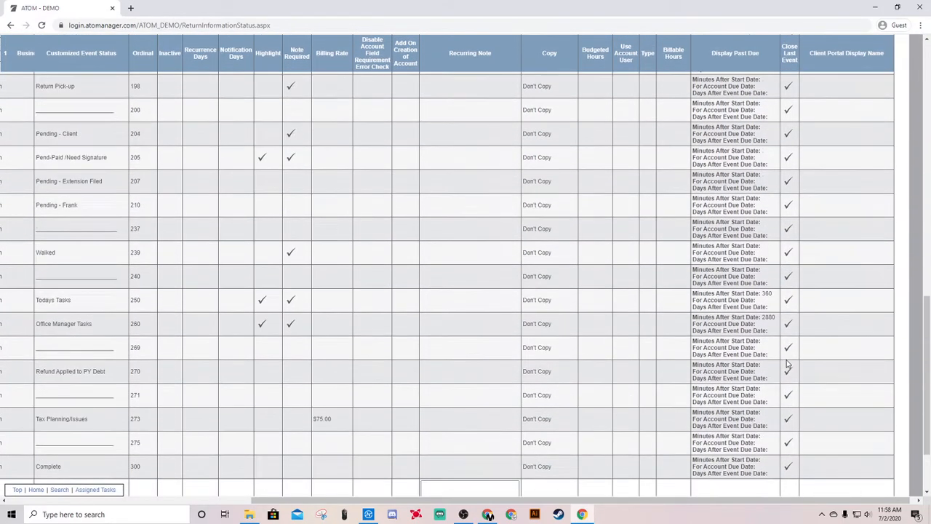
scroll(787, 362, up, 3)
scroll(787, 364, up, 3)
scroll(787, 362, up, 4)
drag(616, 499, 653, 492)
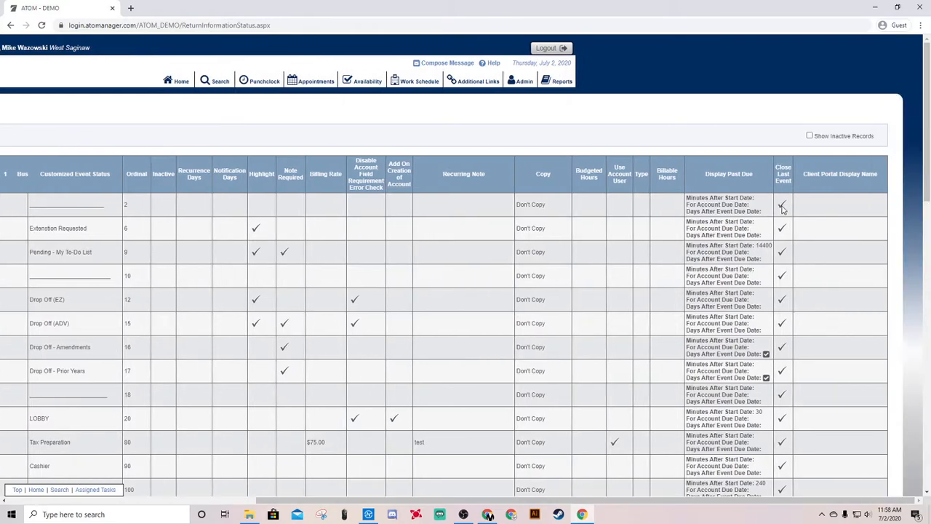
drag(684, 501, 477, 485)
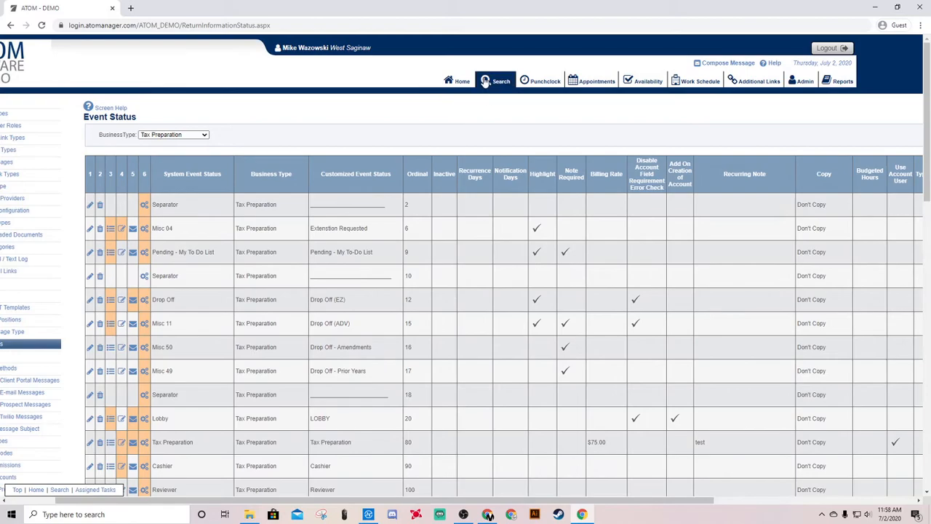
Search for the client by first and last name and open the client's 2019 Tax Preparation account
click(495, 81)
click(209, 190)
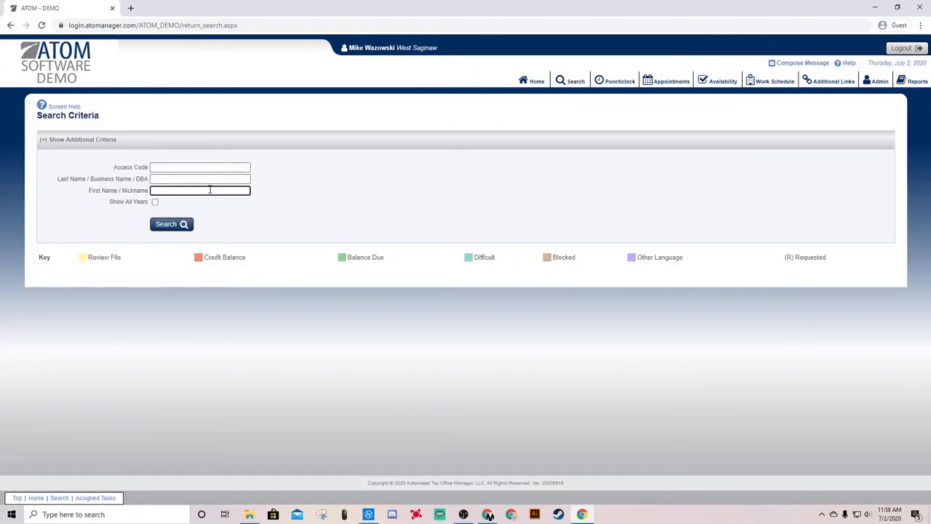
text(mike)
key(shift+Tab)
text(tester)
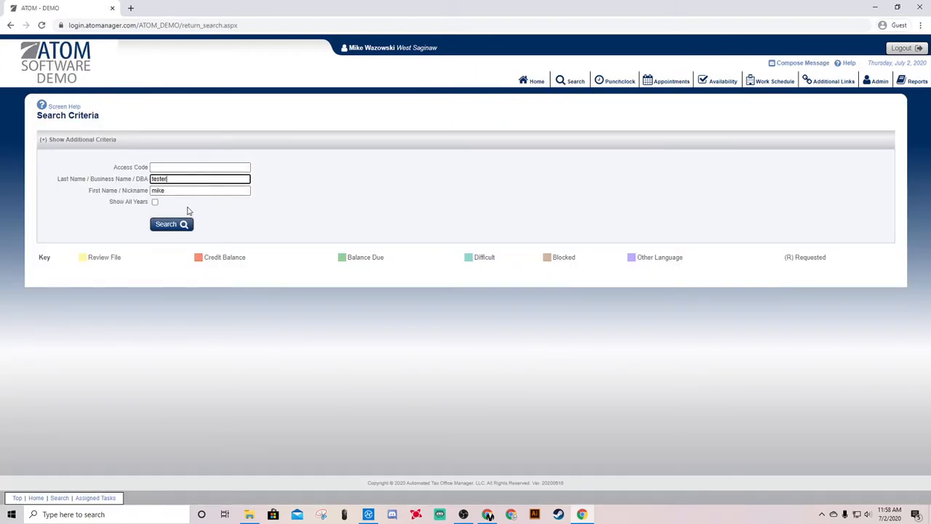
click(182, 223)
click(47, 335)
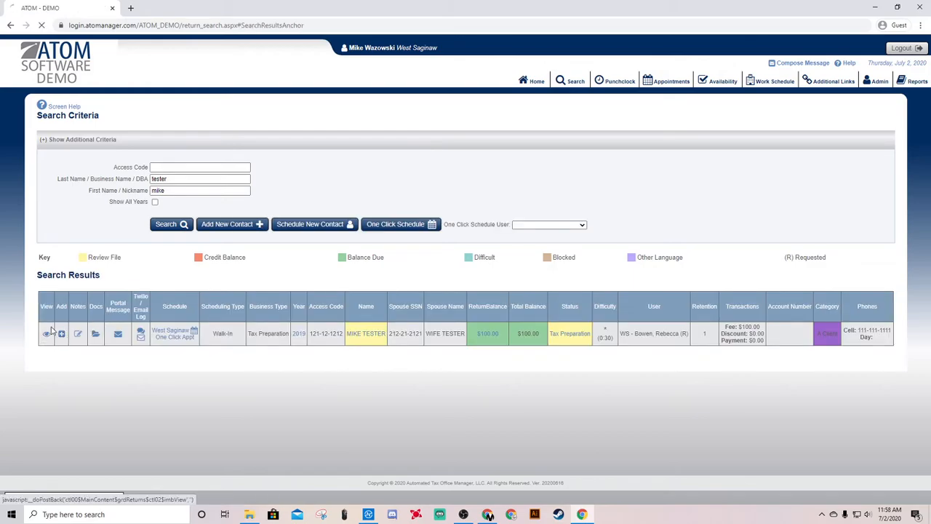
Start a new office event with the status In Review and Close Last Open Event enabled
scroll(231, 286, down, 5)
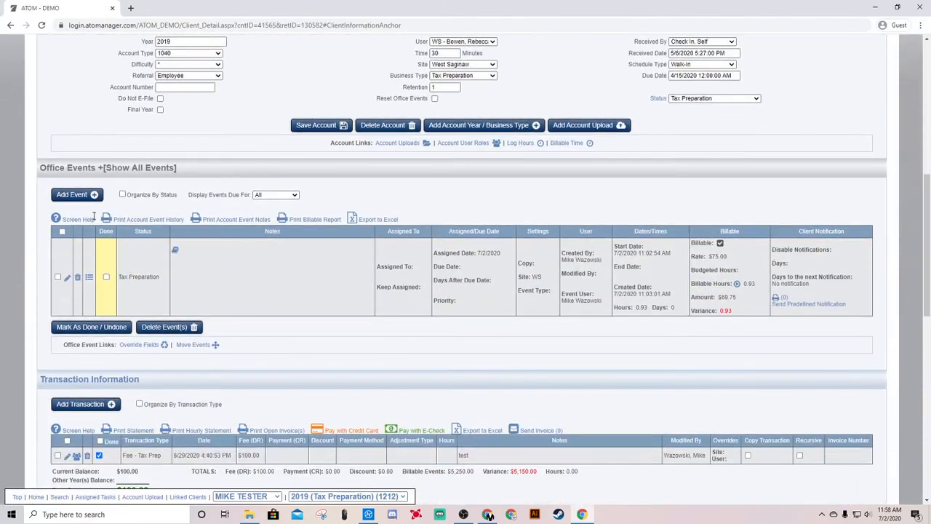
click(95, 194)
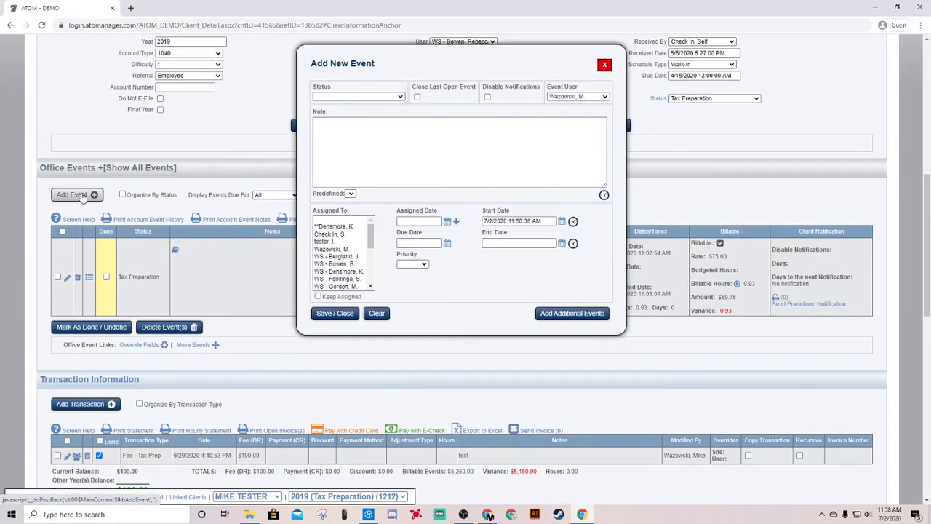
click(375, 97)
click(421, 128)
click(378, 96)
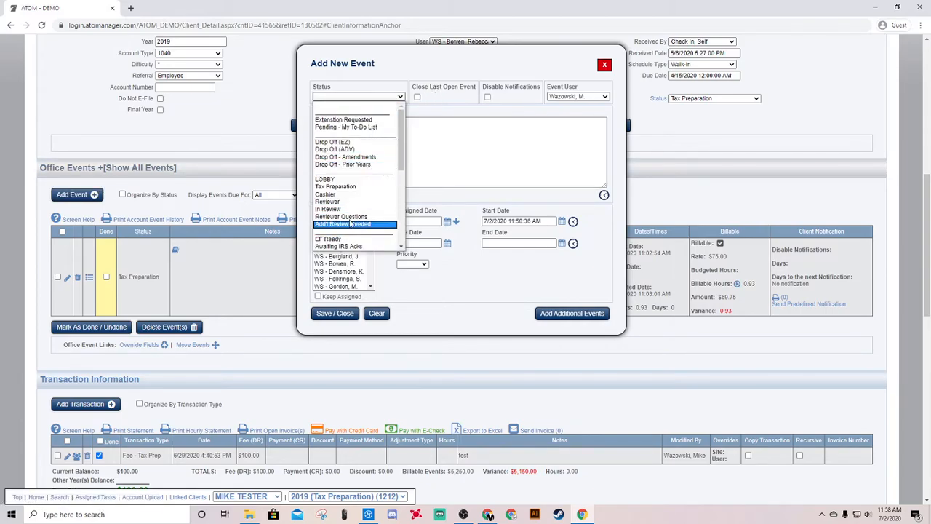
click(331, 209)
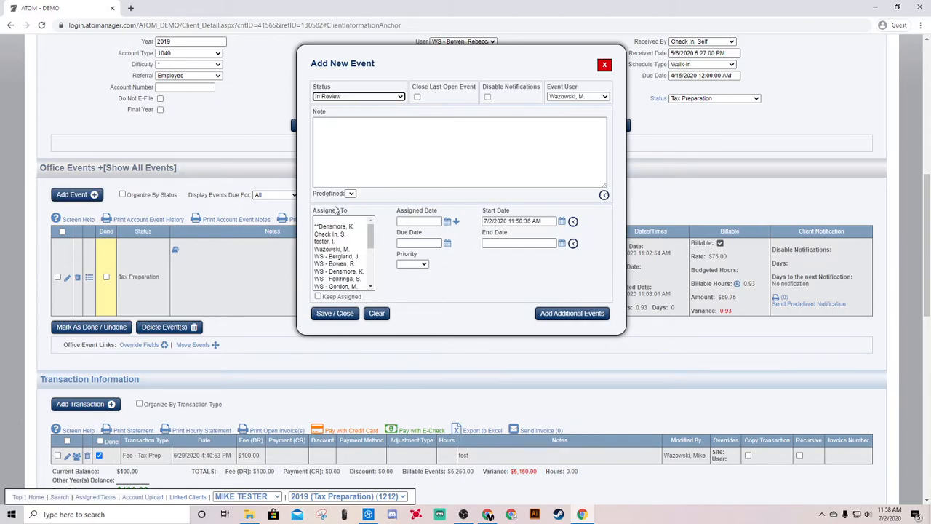
click(417, 97)
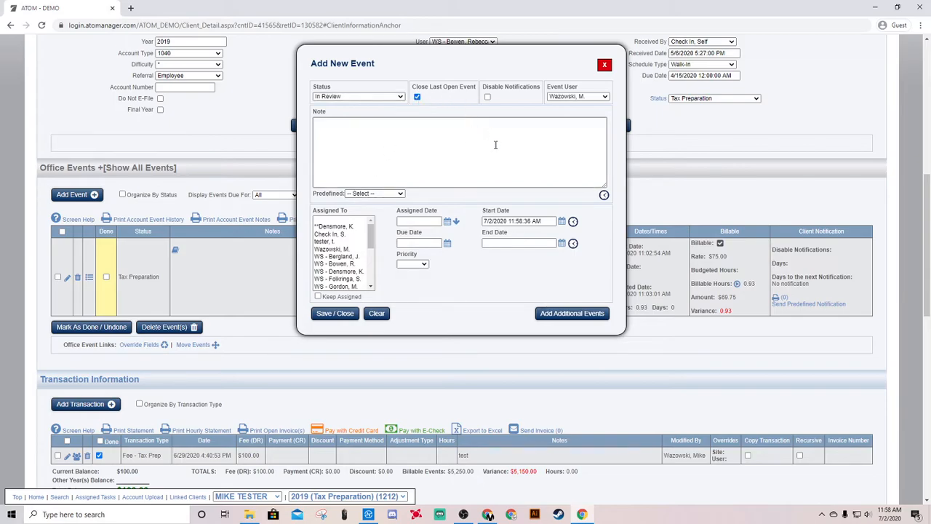
Check the new event's note, date, priority and event user fields, and save the event without changing them
click(326, 124)
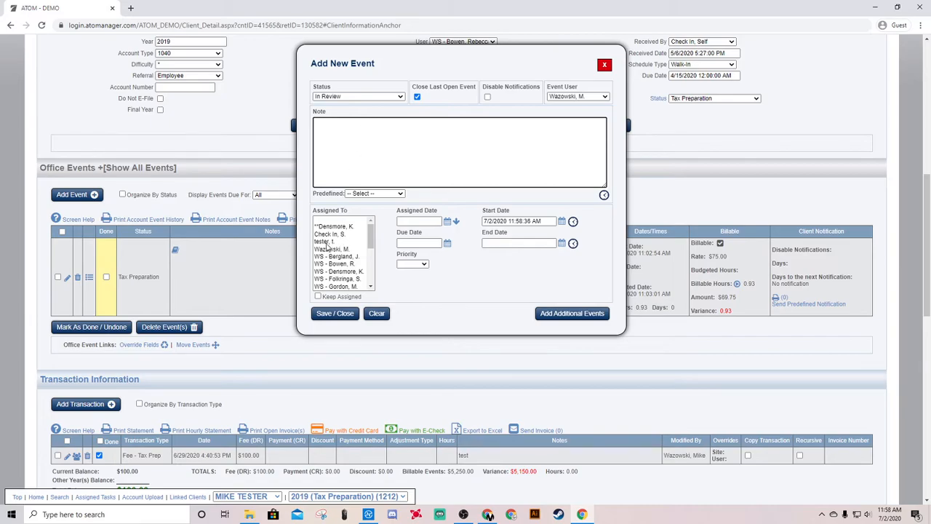
click(408, 220)
click(406, 241)
click(411, 263)
click(452, 268)
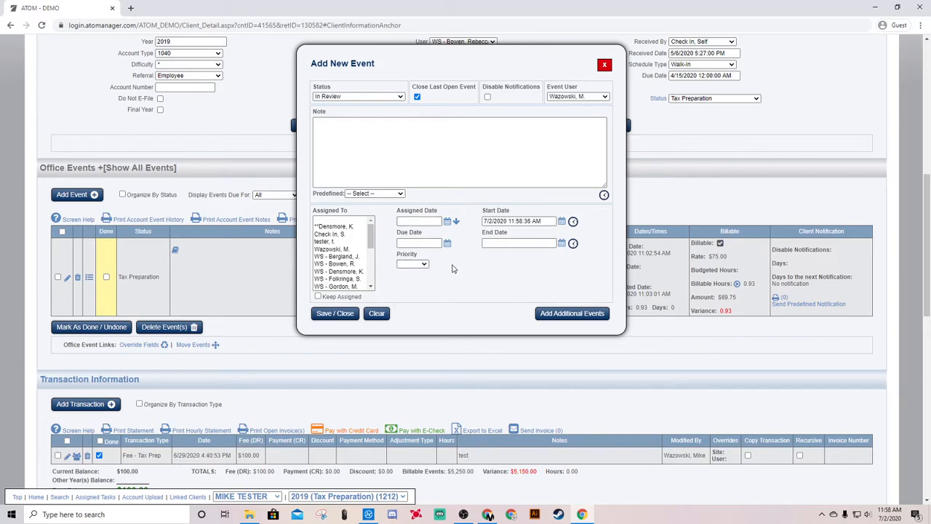
click(496, 242)
click(496, 243)
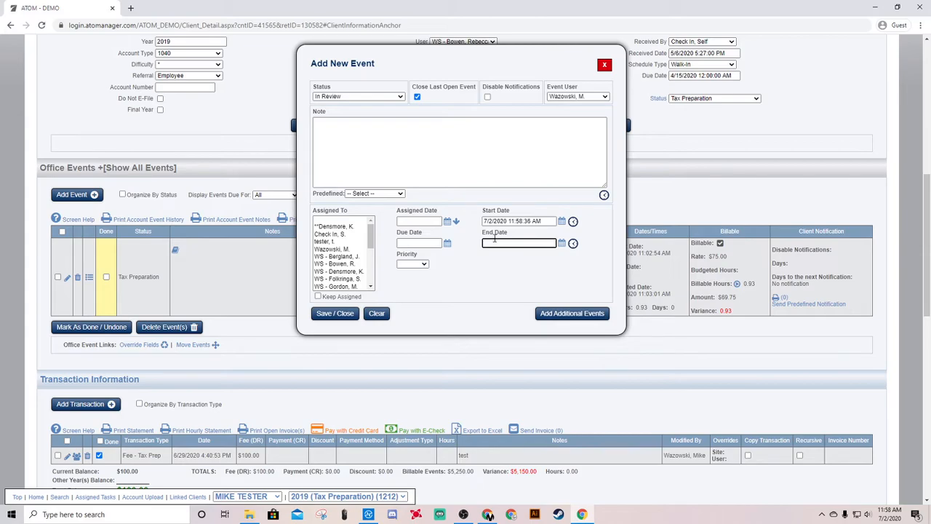
click(551, 96)
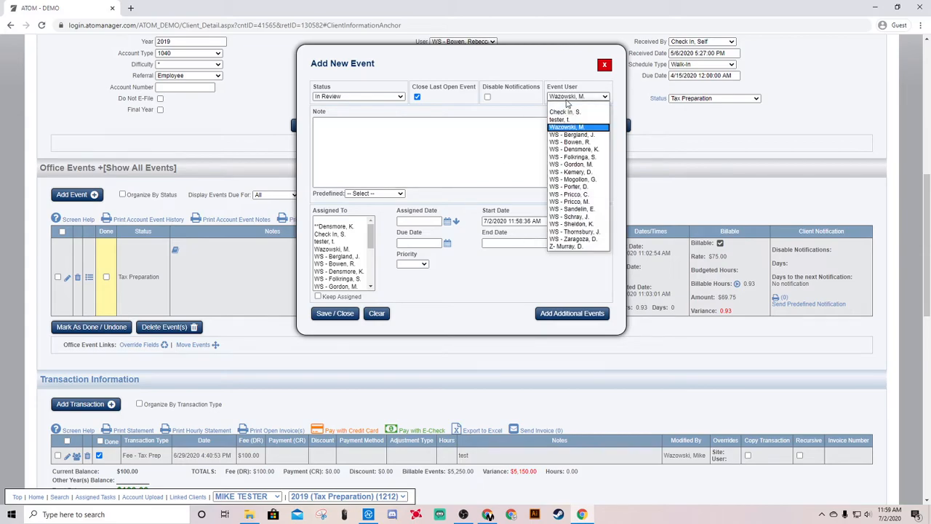
click(543, 58)
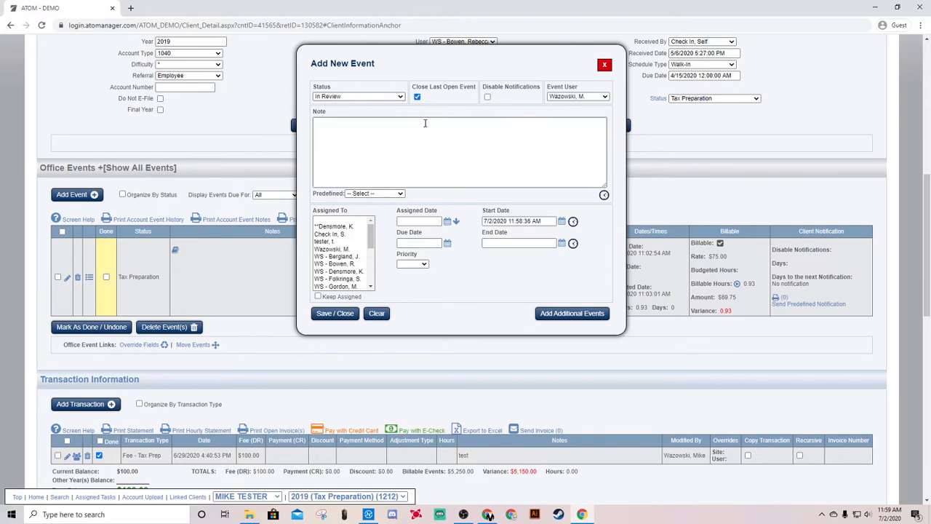
click(335, 313)
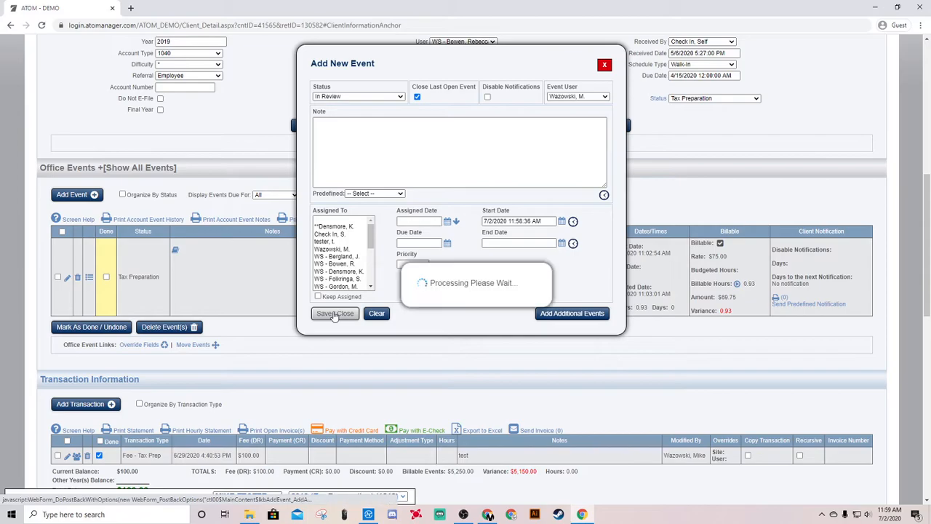
Show all office events to check the latest Tax Preparation and In Review entries, and return to open events only
click(146, 167)
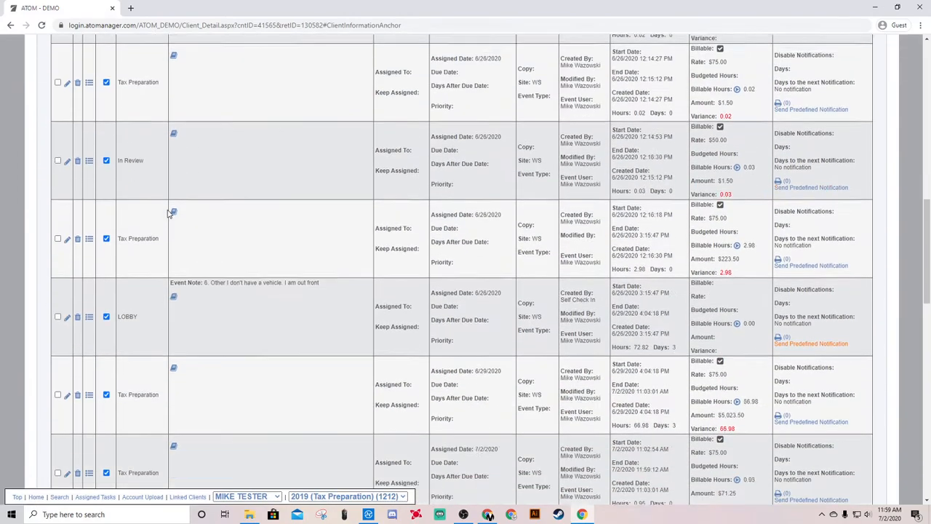
scroll(167, 214, down, 3)
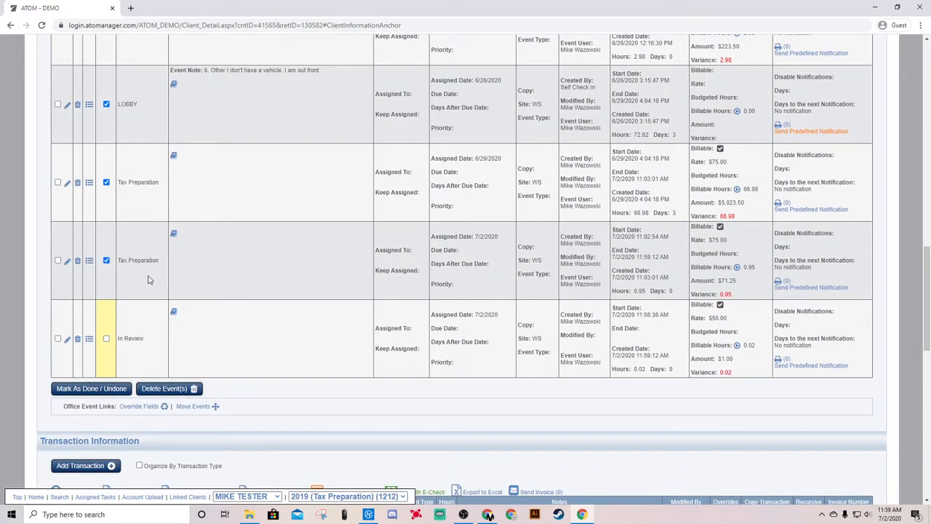
scroll(140, 334, up, 10)
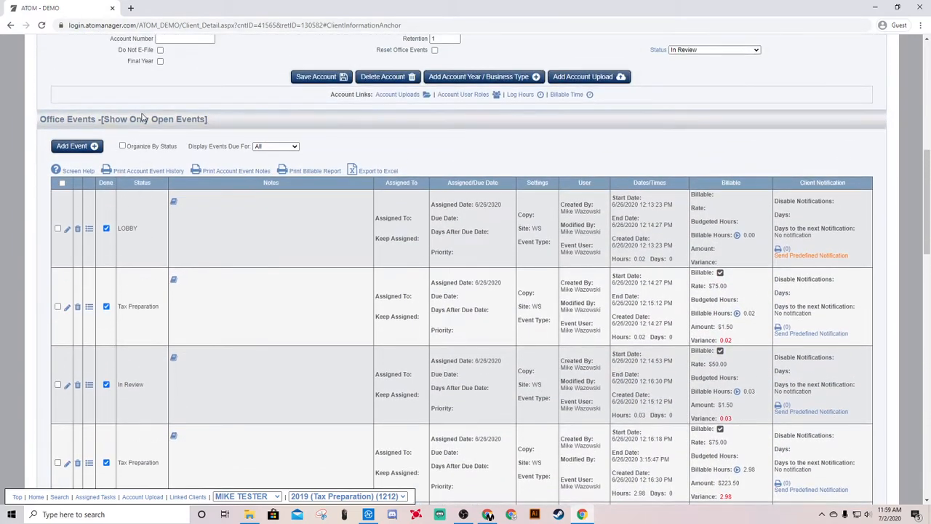
click(143, 118)
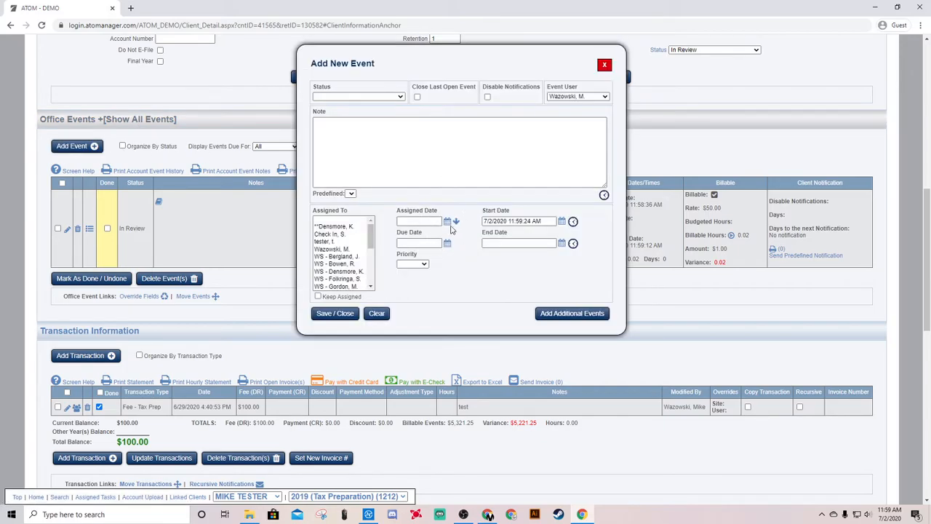
Inspect the assigned date and due date fields in a blank new event form and close it without saving
click(412, 221)
click(409, 243)
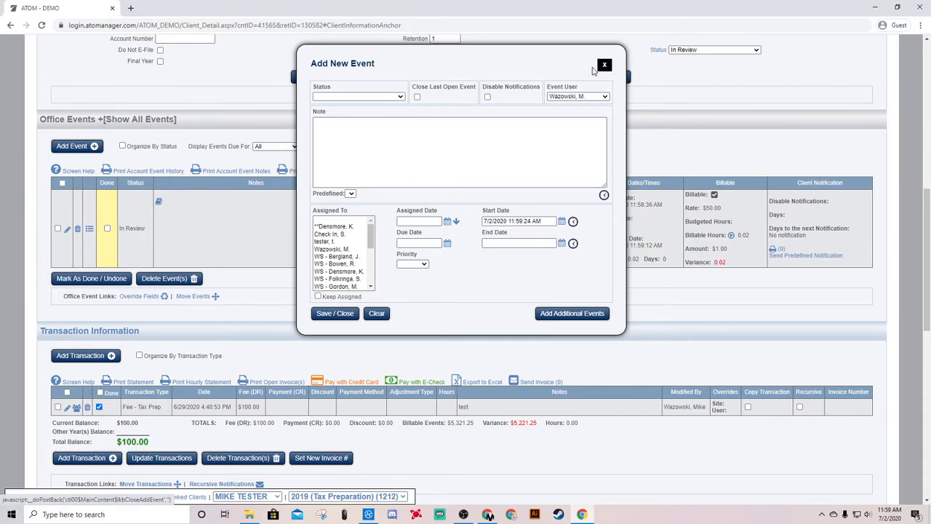
click(603, 65)
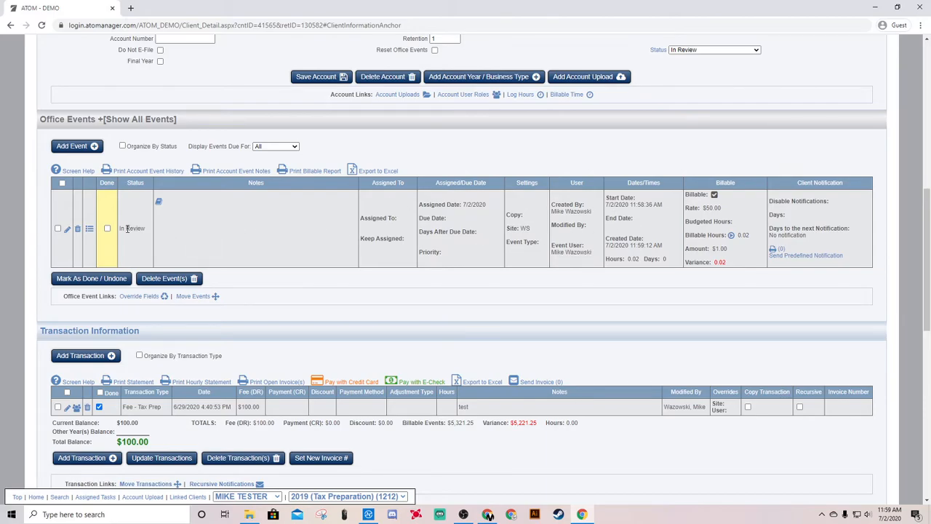
click(64, 147)
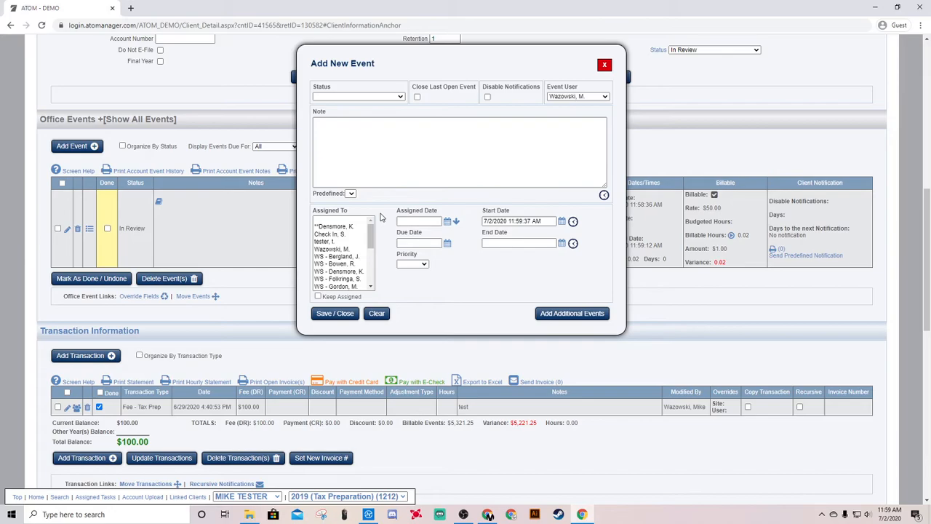
click(603, 65)
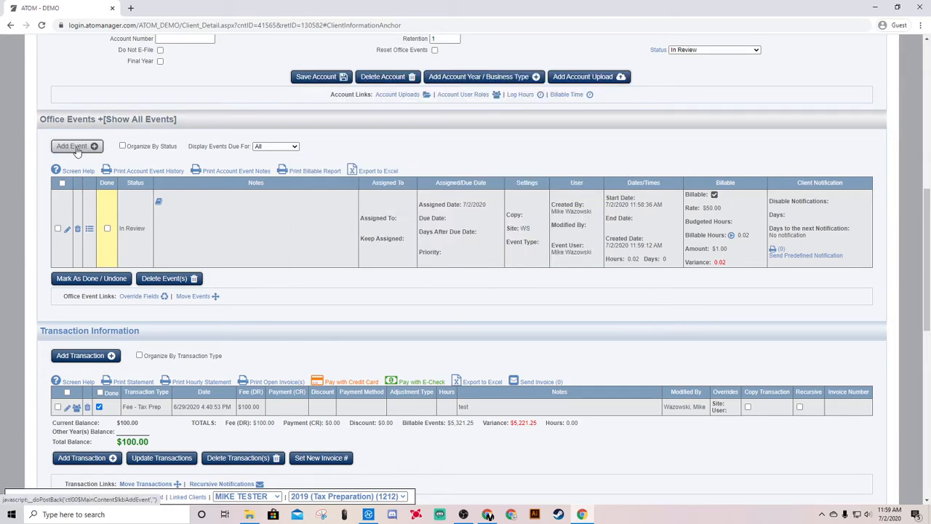